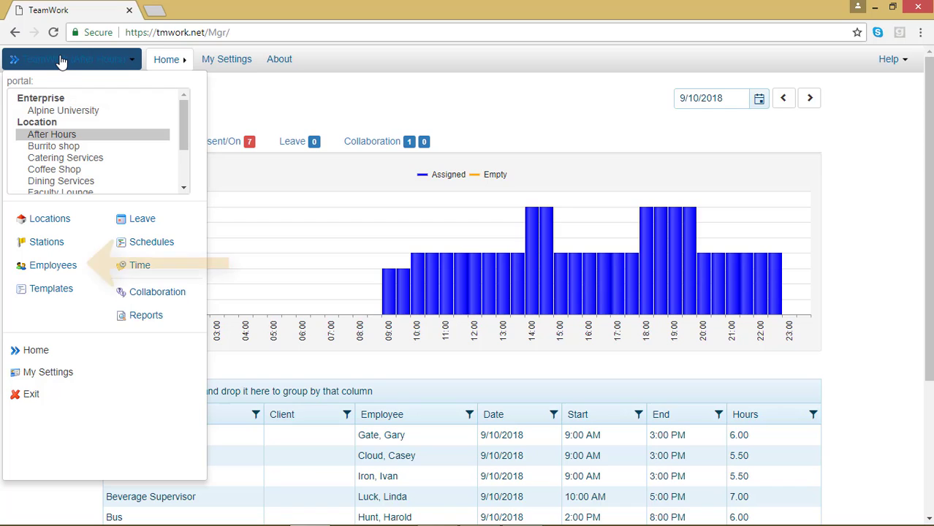
# Step: In the After Hours employee list, view the Student attribute details of the employee who has an external ID but no crew
pyautogui.click(58, 267)
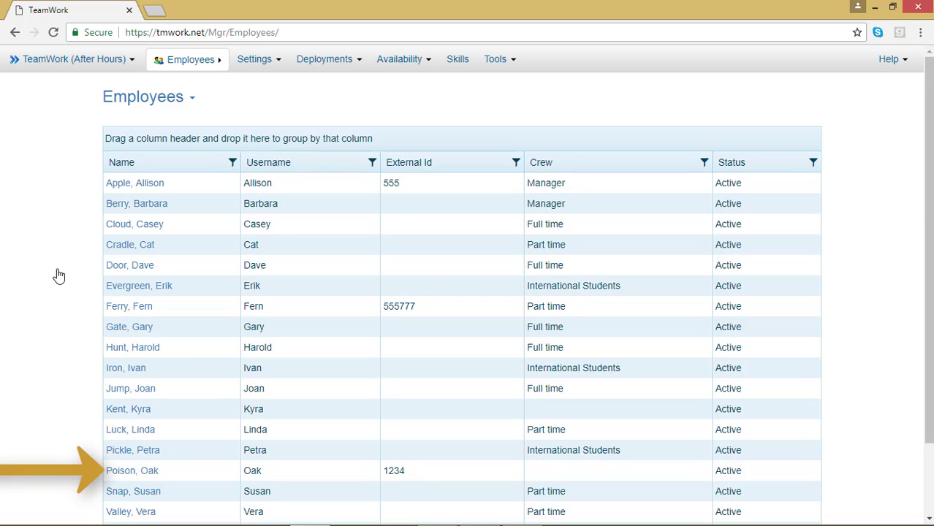
pyautogui.click(134, 471)
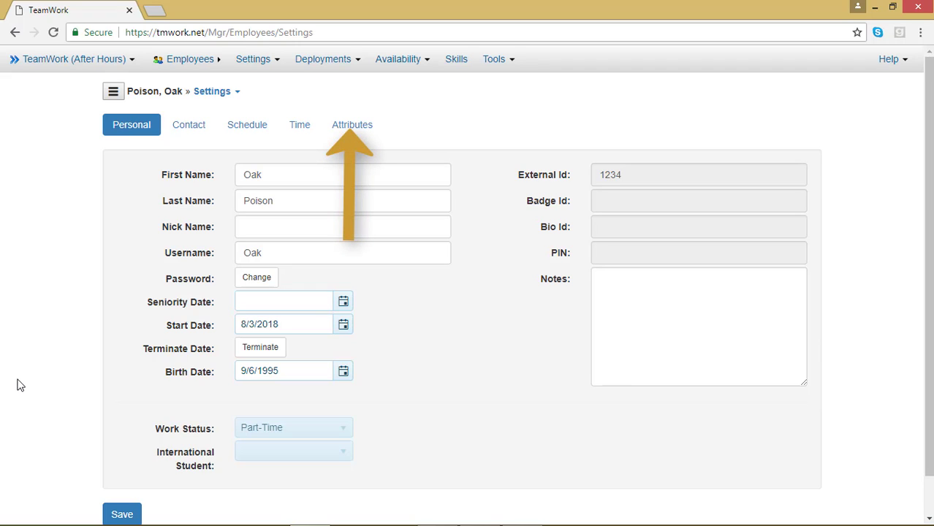
pyautogui.click(354, 125)
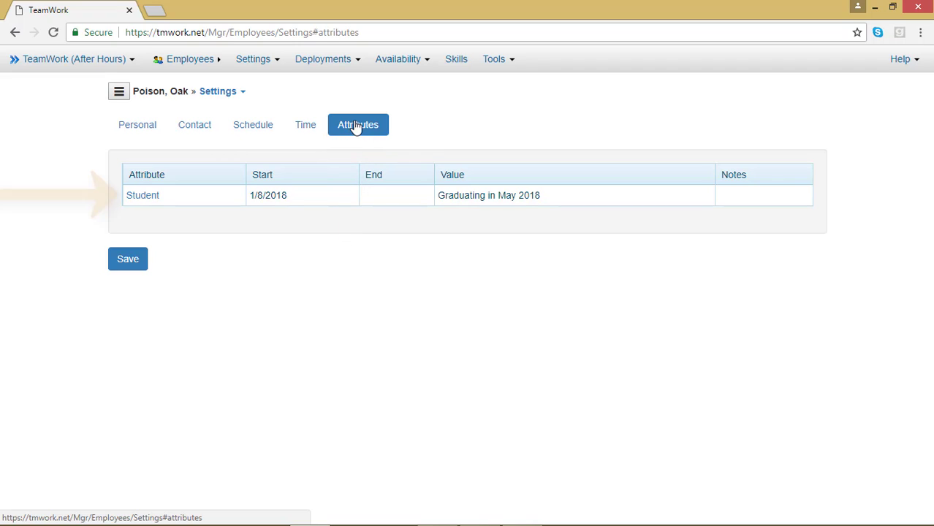
pyautogui.click(150, 196)
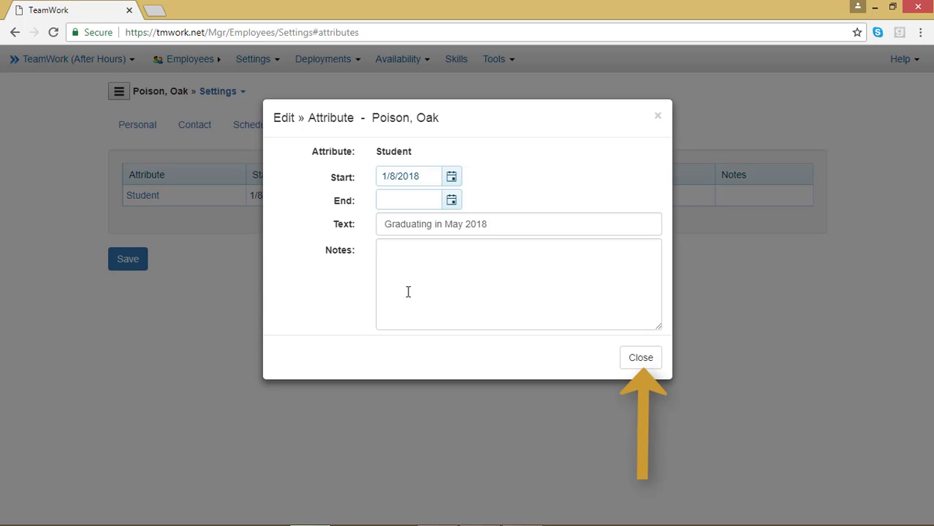
pyautogui.click(647, 359)
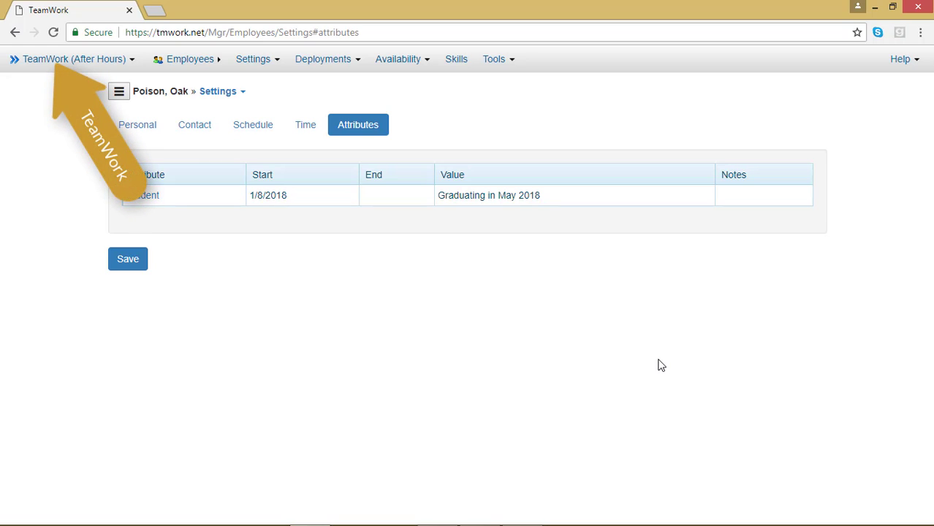
# Step: Switch to the Alpine University enterprise portal and open the same employee's attribute settings
pyautogui.click(69, 65)
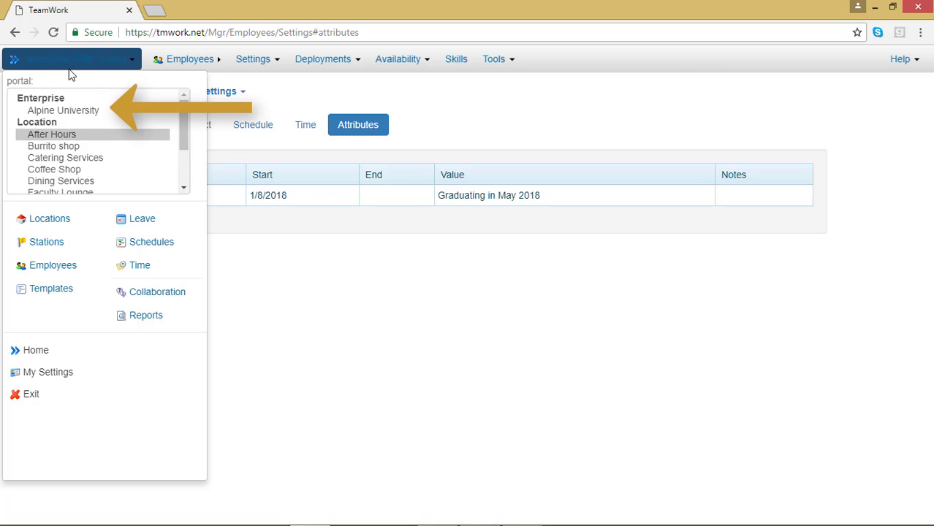
pyautogui.click(77, 114)
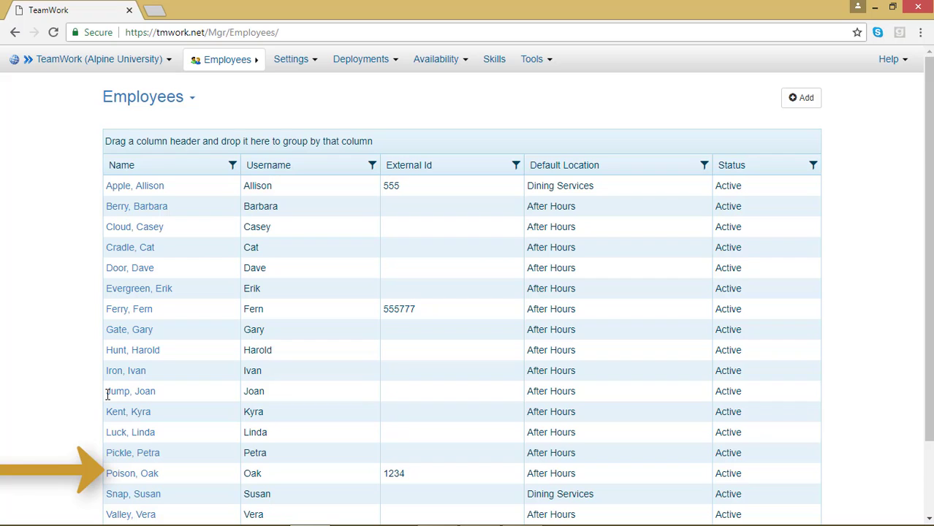
pyautogui.click(121, 474)
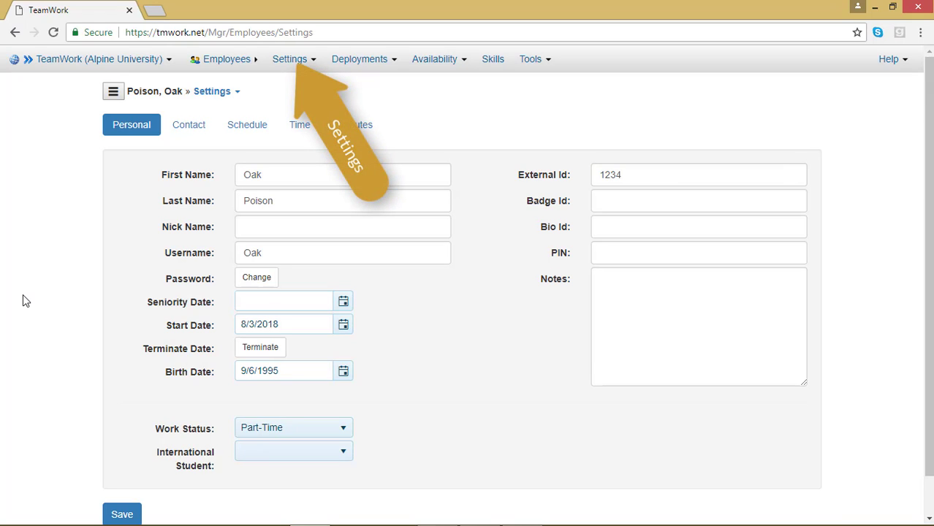
pyautogui.click(289, 63)
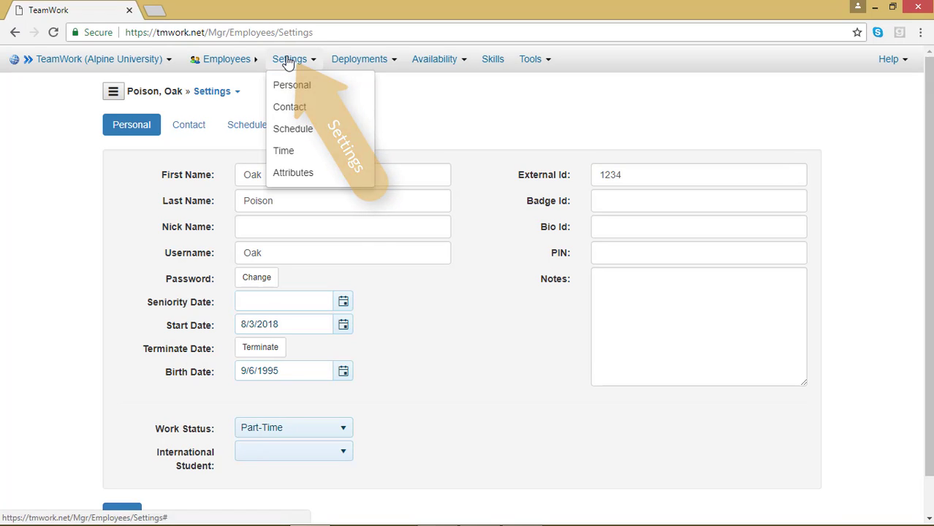
pyautogui.click(294, 173)
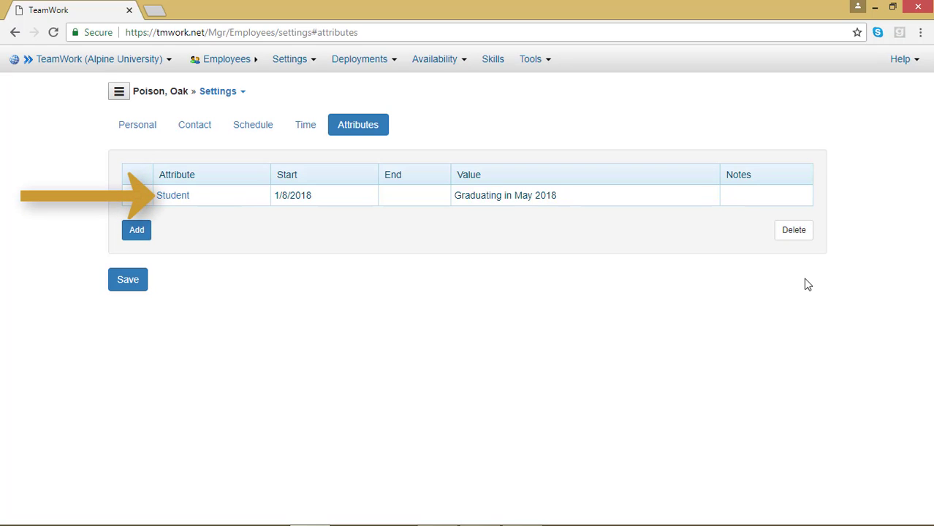
# Step: Edit the employee's Student attribute to add the note "please delete" and save it
pyautogui.click(175, 195)
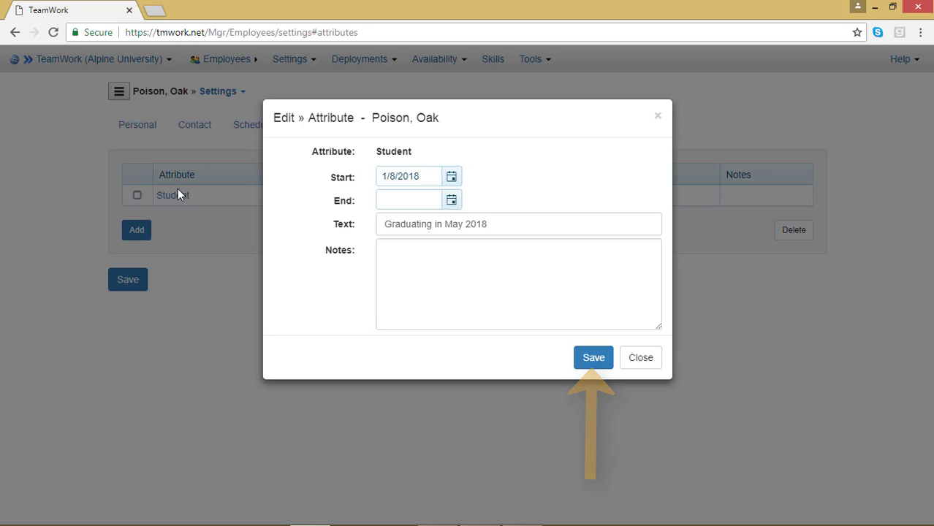
pyautogui.click(461, 290)
pyautogui.write('plea')
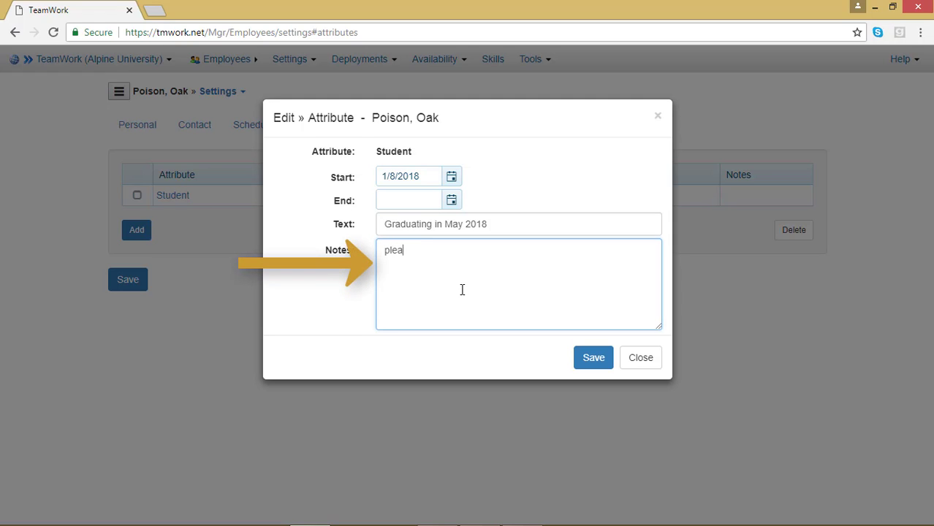
pyautogui.write('se delete')
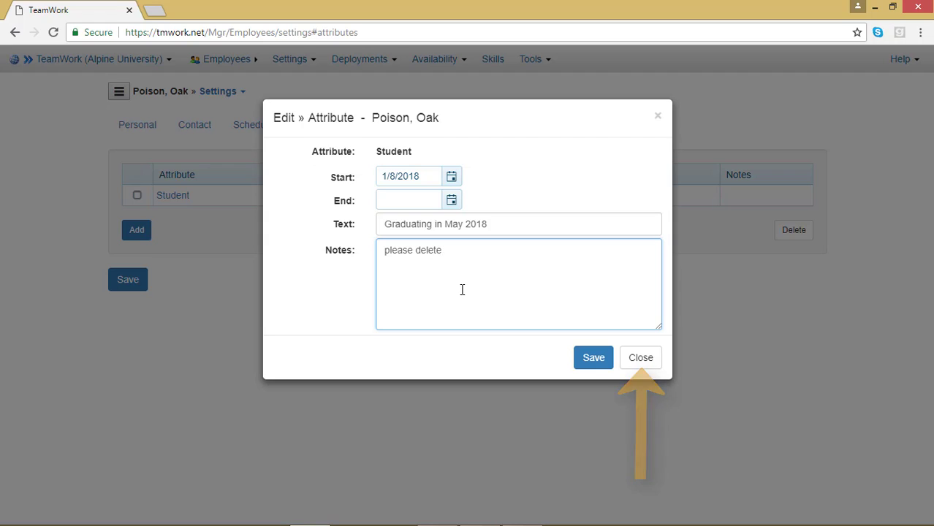
pyautogui.click(583, 357)
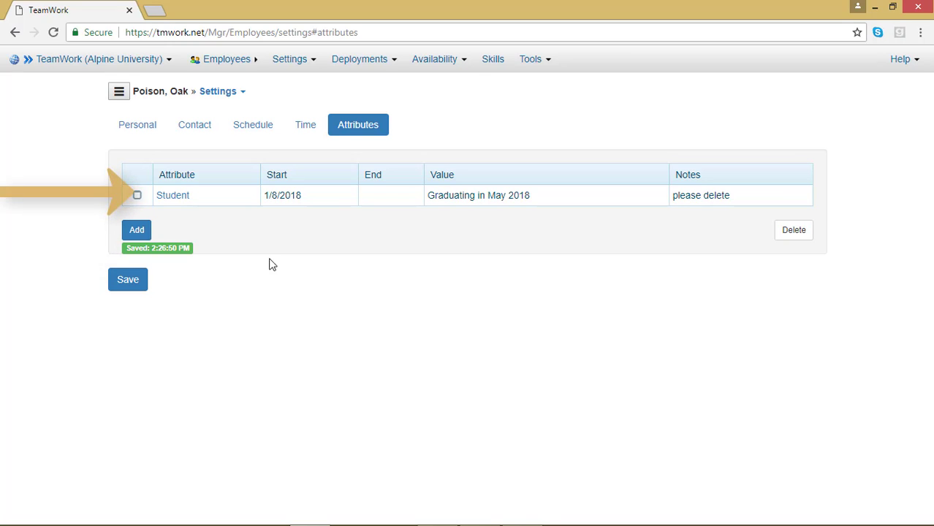
# Step: Delete the Student attribute from the employee's settings
pyautogui.click(135, 196)
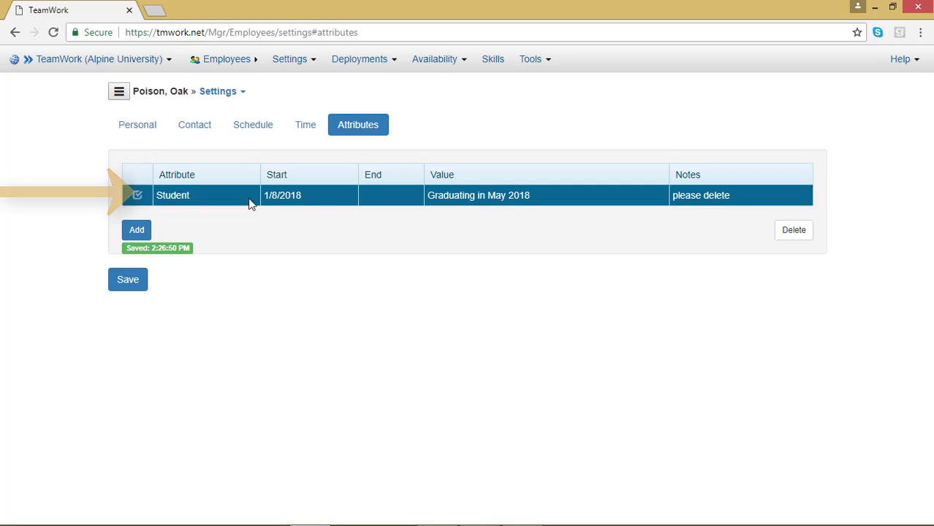
pyautogui.click(799, 230)
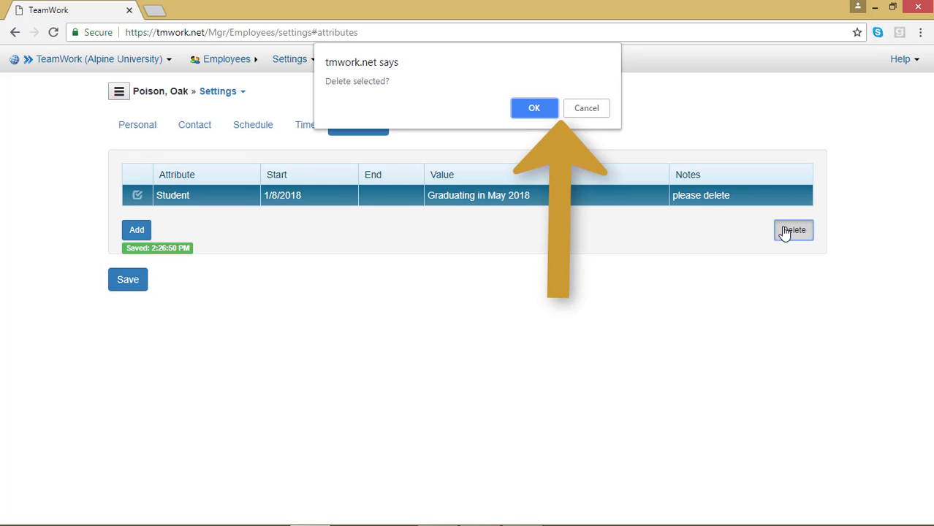
pyautogui.click(539, 106)
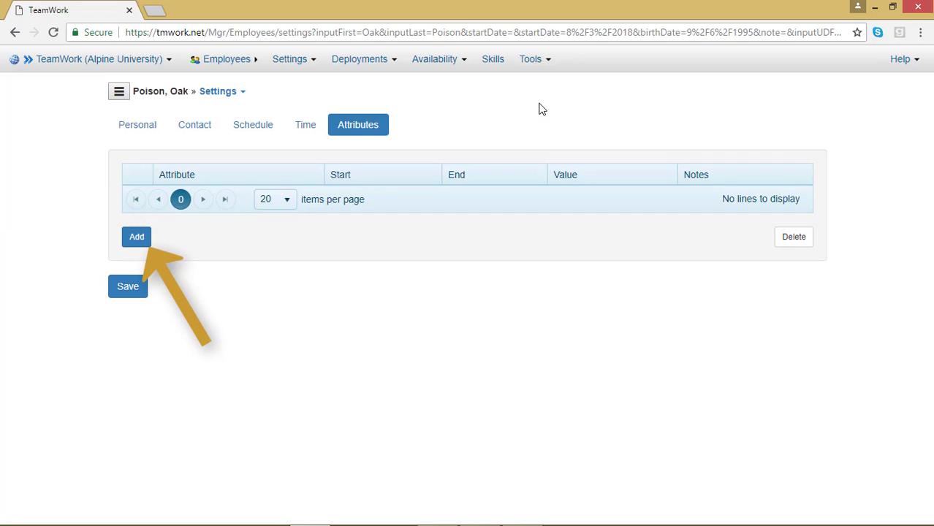
# Step: Begin a new Specialty Drinks attribute for the employee with a start date of 8/8/2018
pyautogui.click(144, 241)
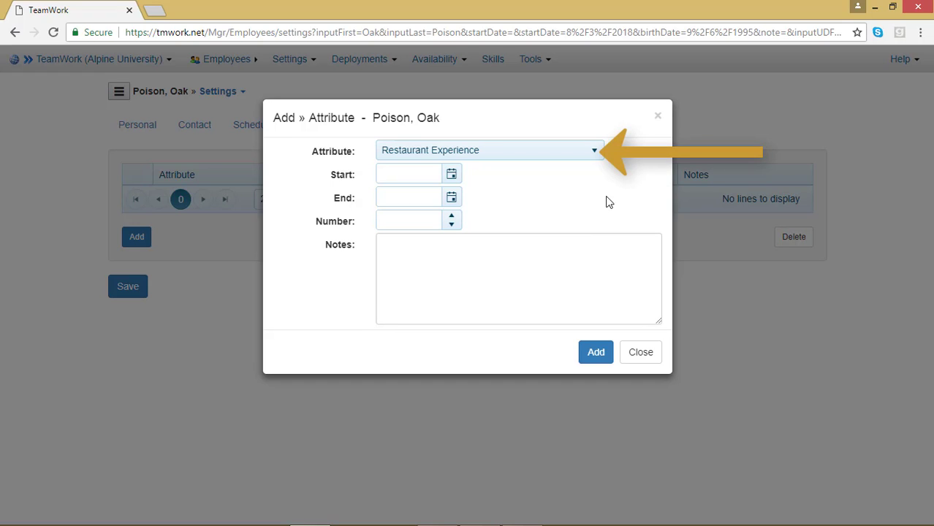
pyautogui.click(589, 161)
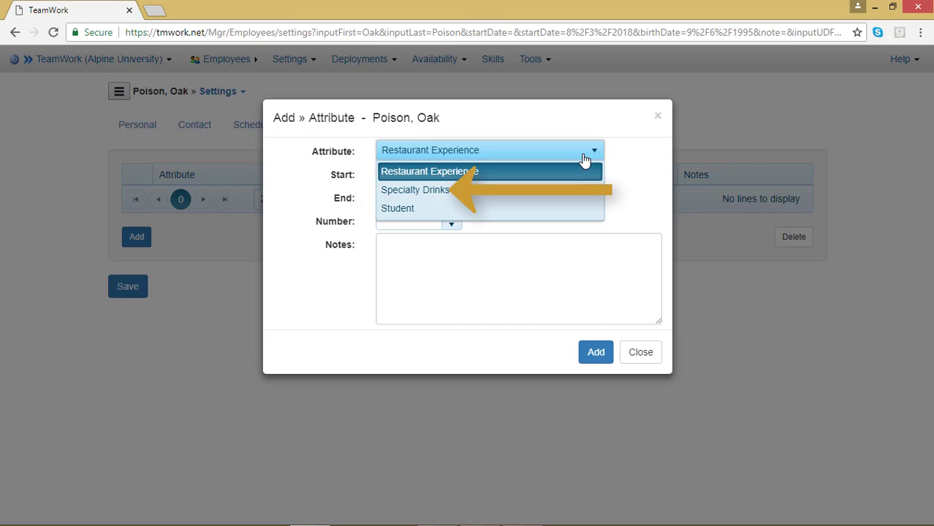
pyautogui.click(578, 196)
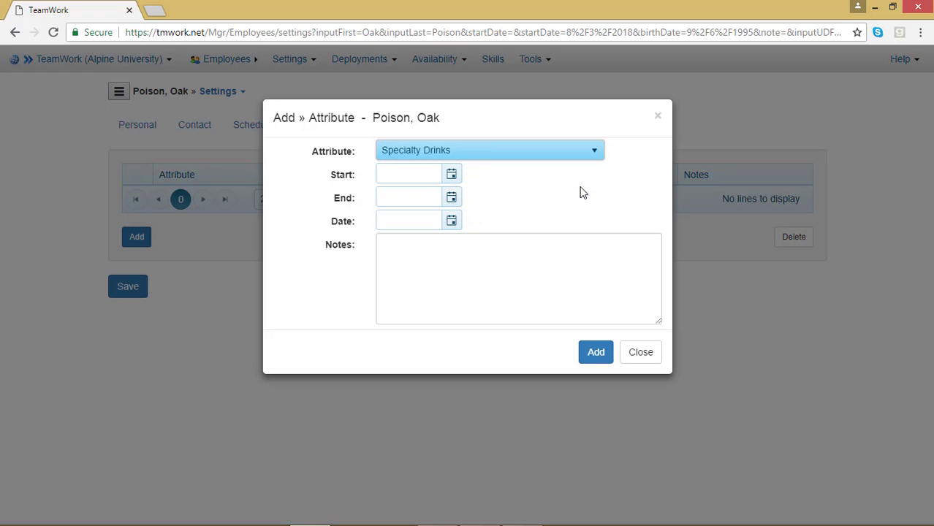
pyautogui.click(452, 176)
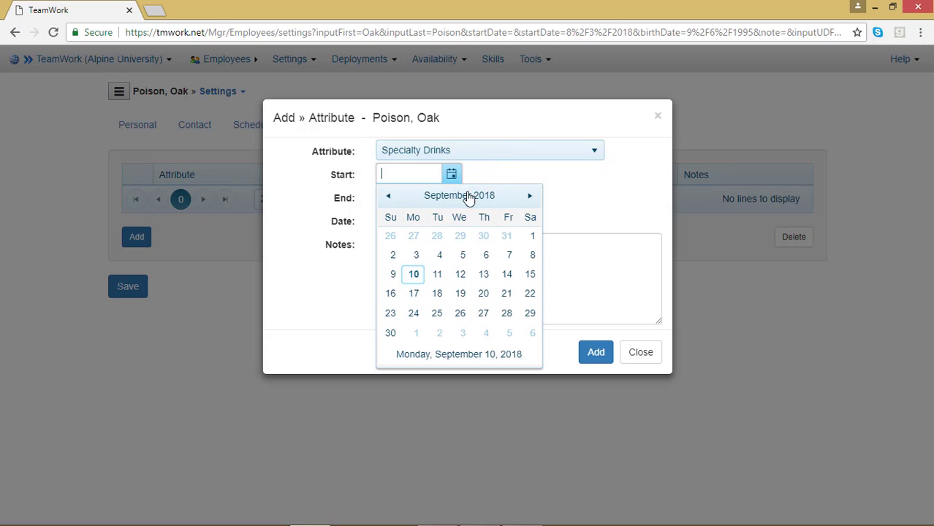
pyautogui.click(390, 197)
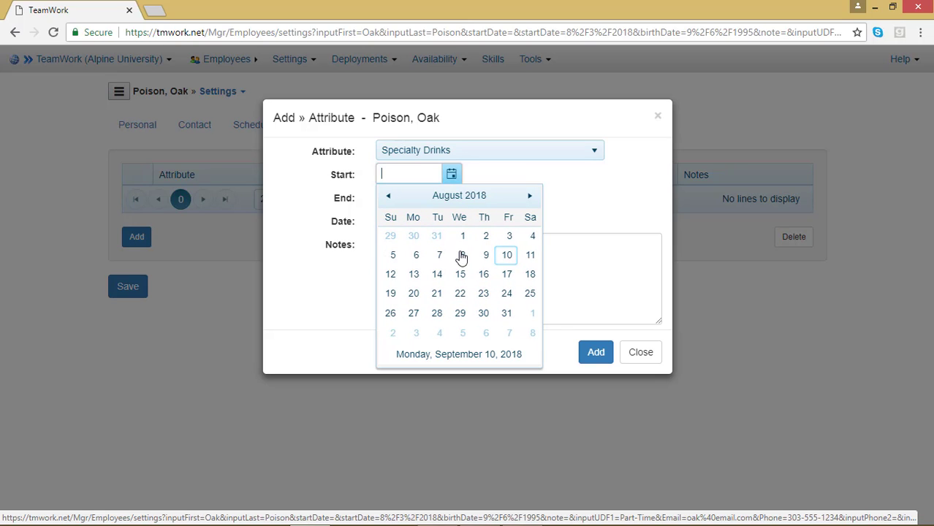
pyautogui.click(463, 255)
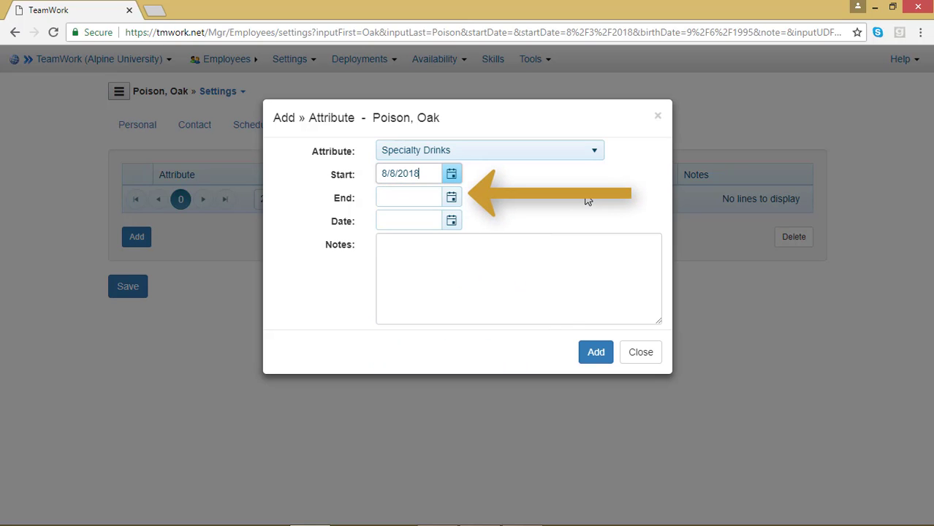
# Step: Set the new attribute's end date and date value to 9/10/2018, then add it and save the employee's settings
pyautogui.click(453, 199)
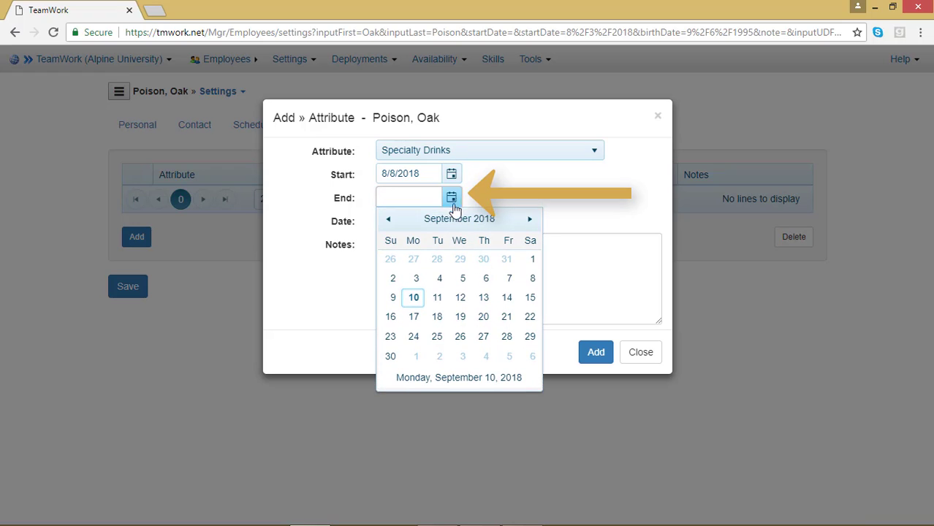
pyautogui.click(414, 298)
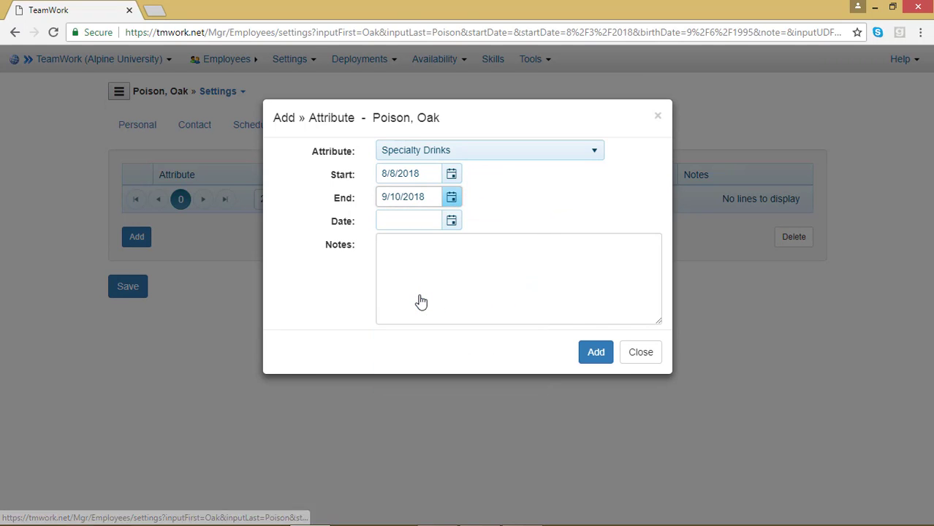
pyautogui.click(518, 175)
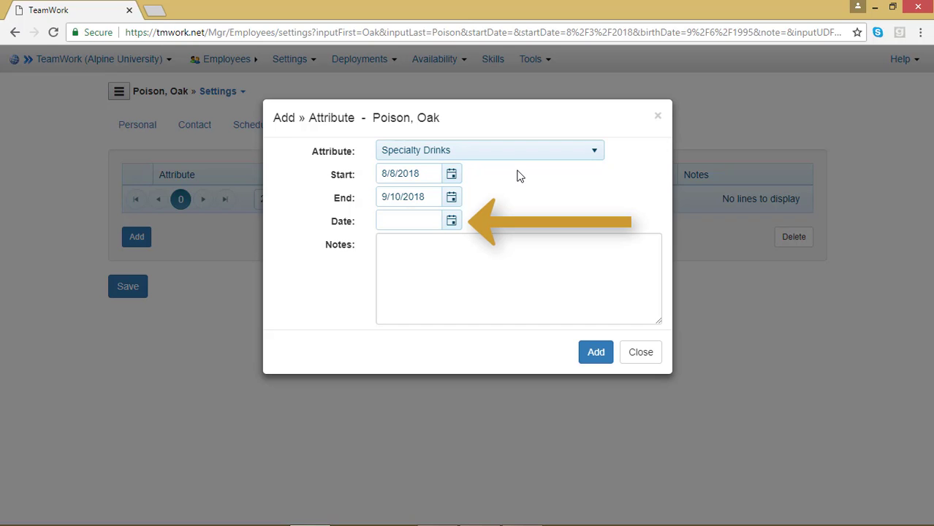
pyautogui.click(452, 222)
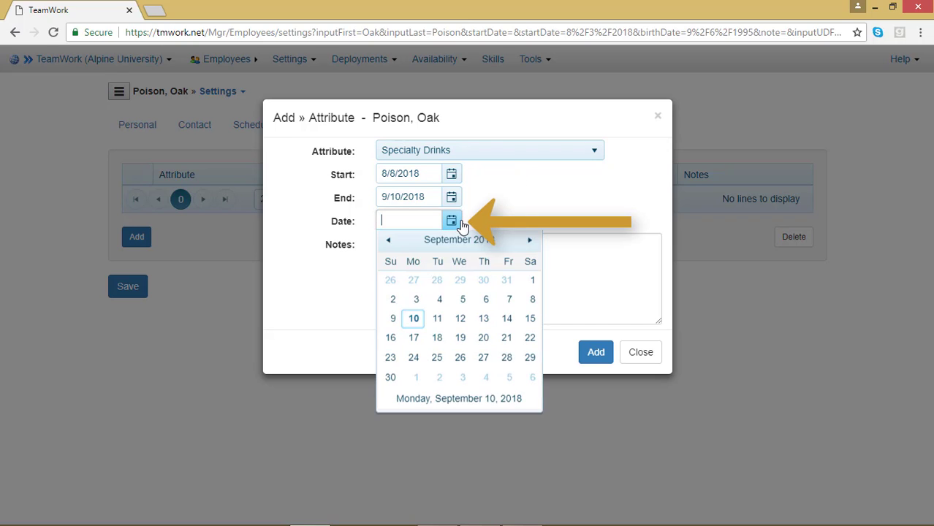
pyautogui.click(414, 321)
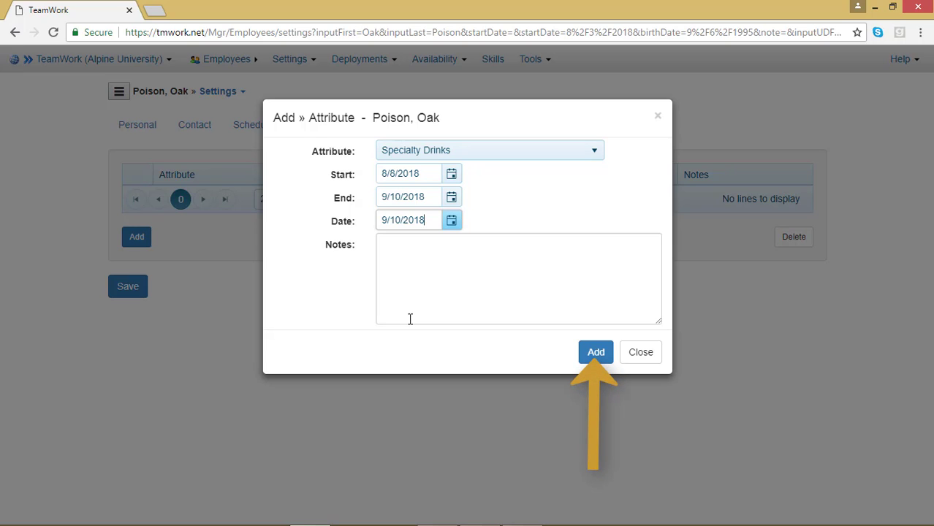
pyautogui.click(596, 351)
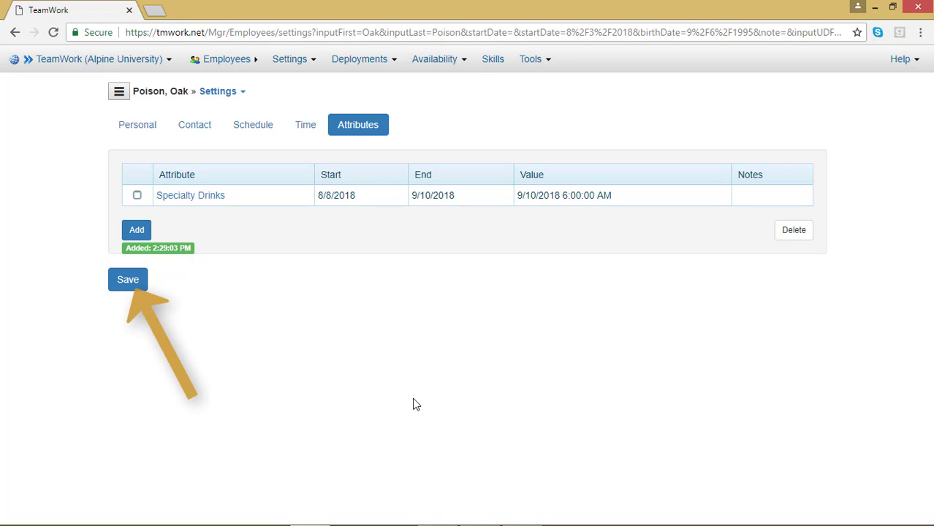
pyautogui.click(124, 286)
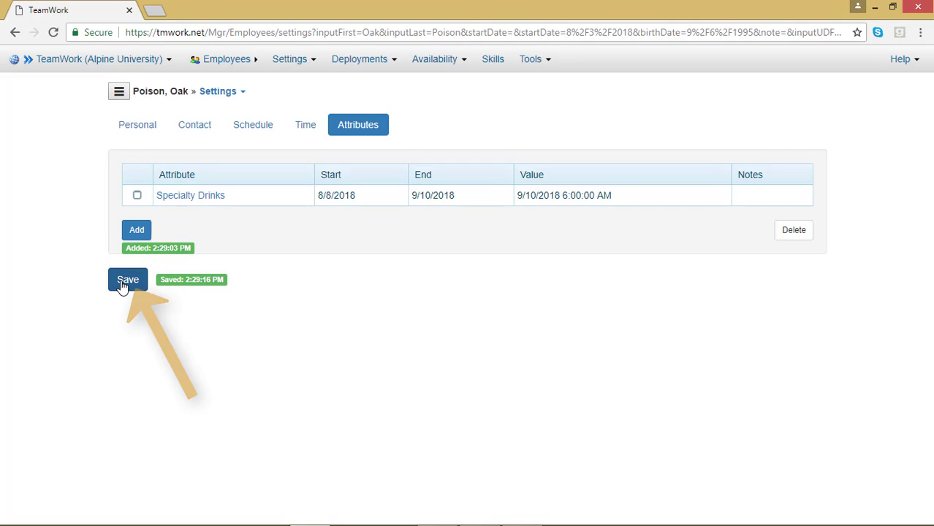